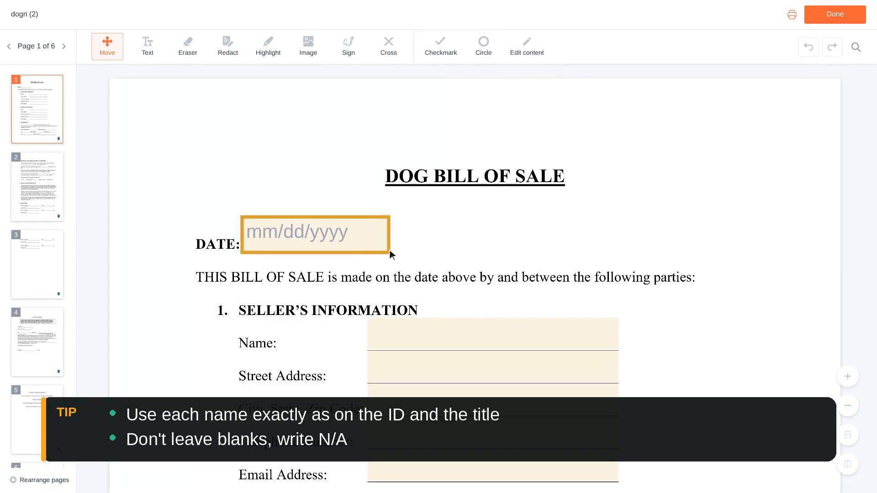
Bring up the DATE calendar at August 2026, with its Cancel and Select buttons visible.
click(319, 236)
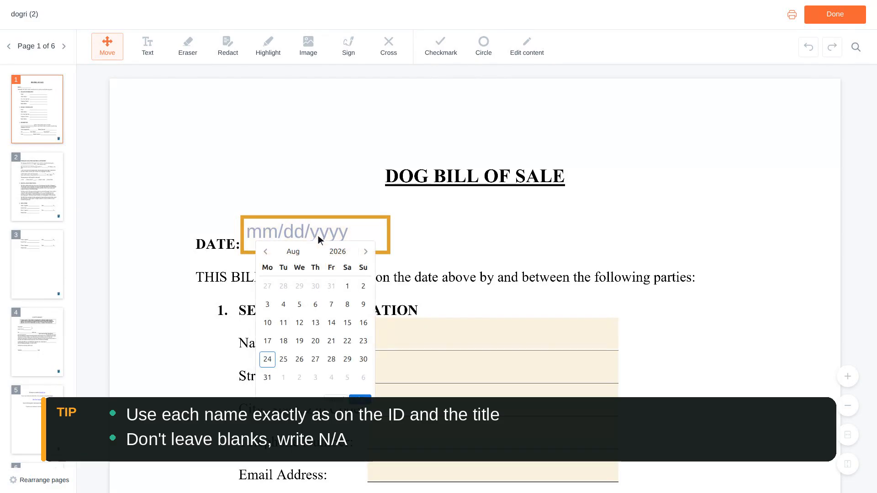
scroll(318, 235, down, 1)
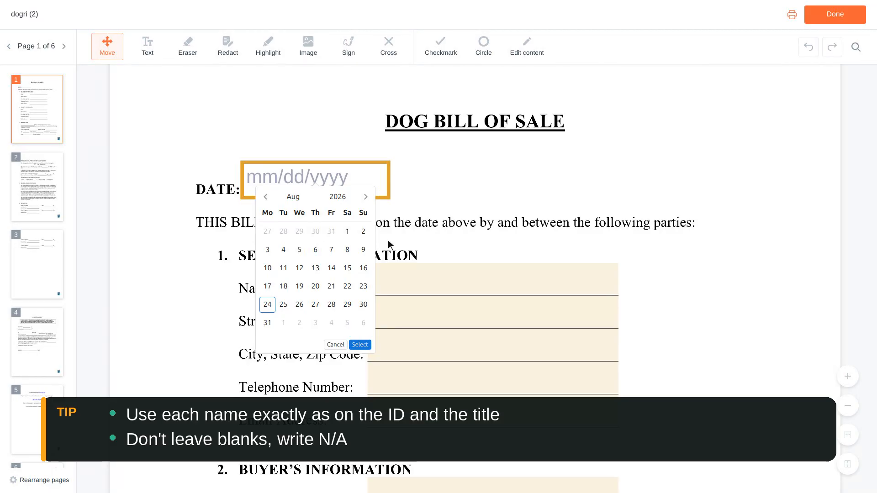
Enter the seller's full name, street address, and city, state and zip.
click(495, 280)
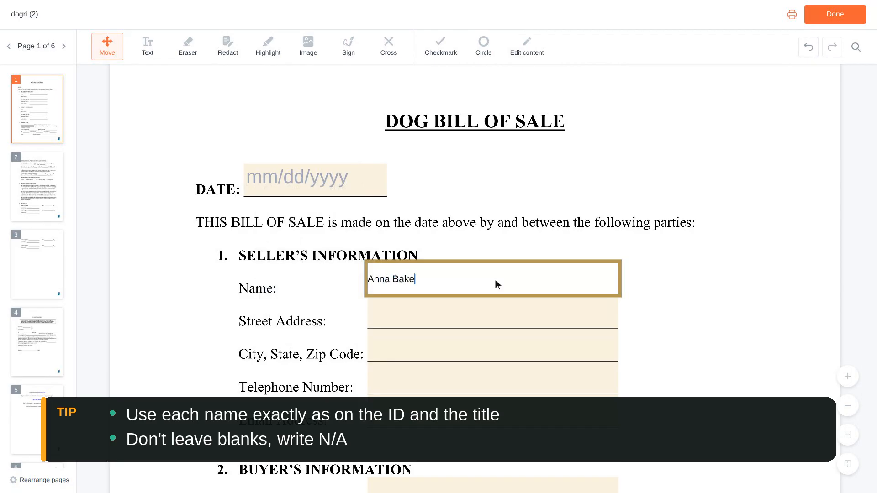
scroll(495, 280, down, 1)
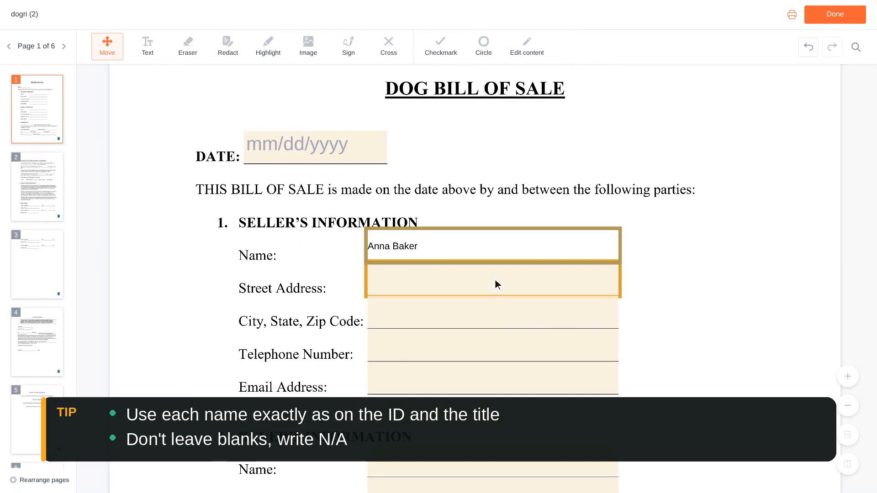
click(495, 280)
text(123 M)
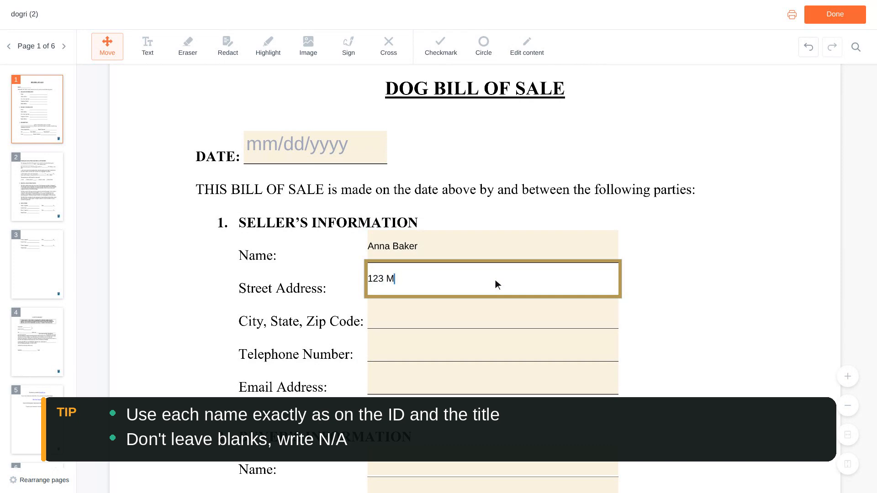
text(ain Street, Apt 4)
scroll(495, 280, down, 1)
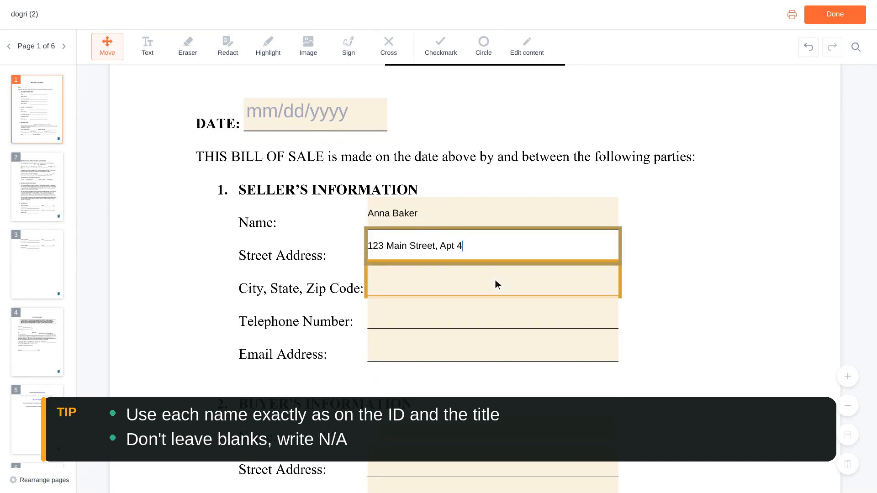
click(495, 279)
text(Providence, )
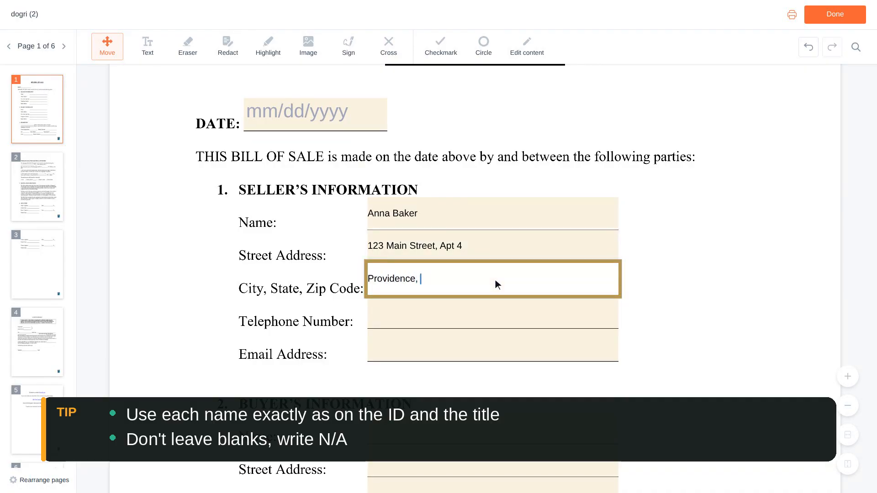
text(RI 02903)
scroll(495, 280, down, 1)
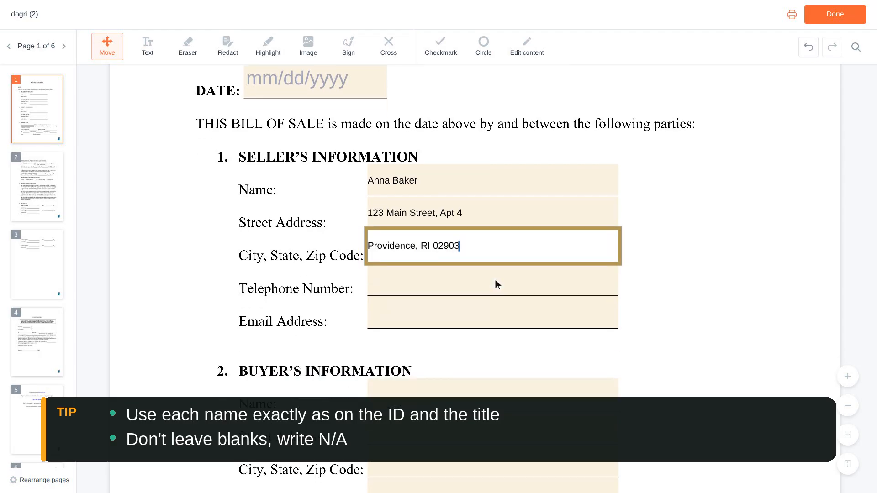
Enter the seller's telephone number and e-mail address.
click(495, 280)
text(555-0142)
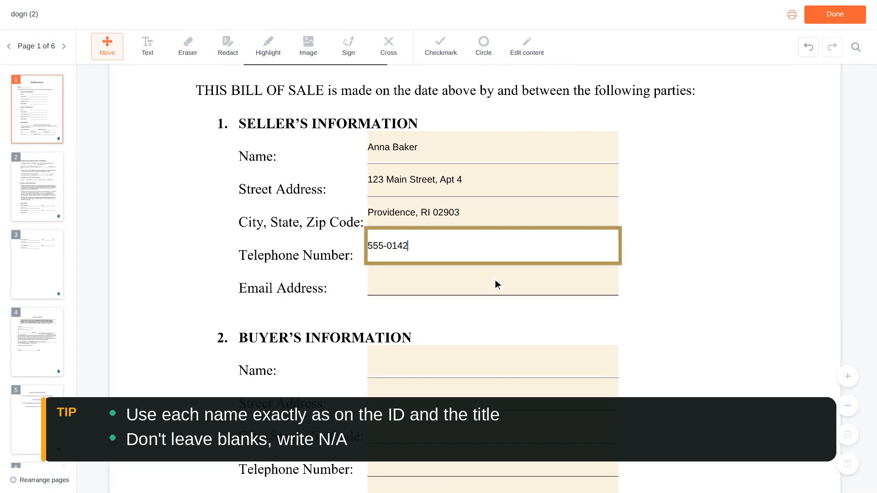
click(495, 280)
text(anna.baker@e)
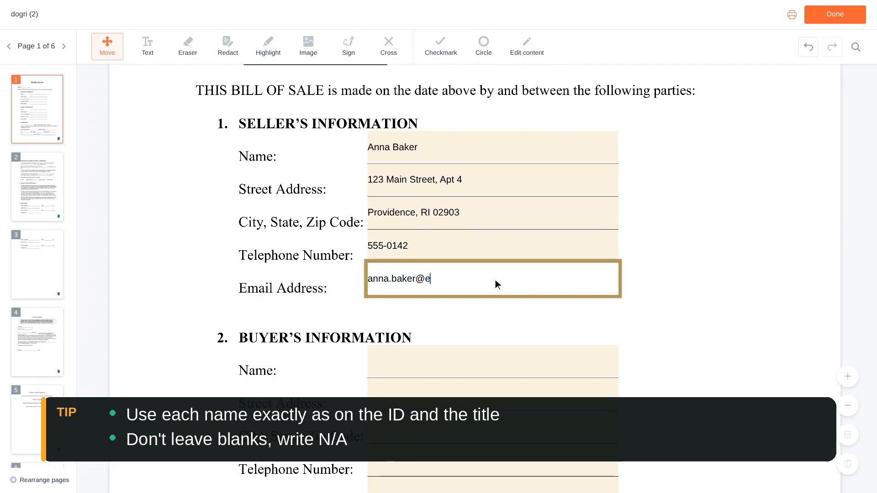
text(xample.com)
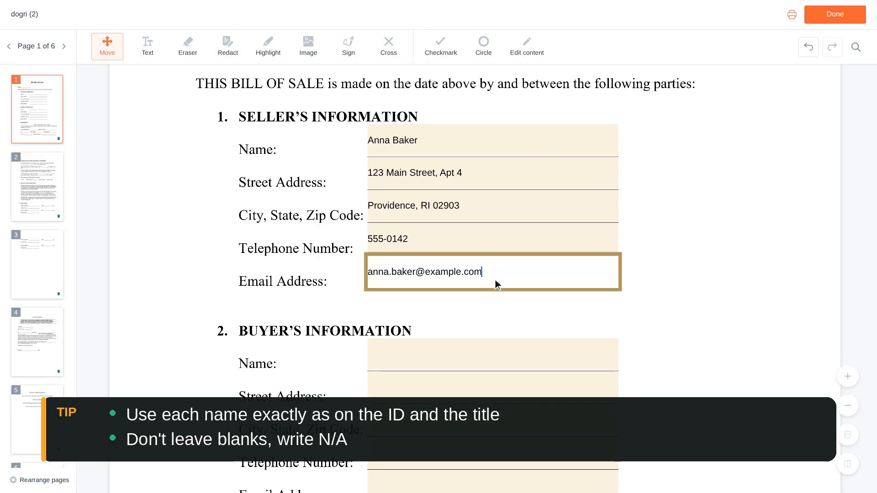
scroll(495, 280, down, 2)
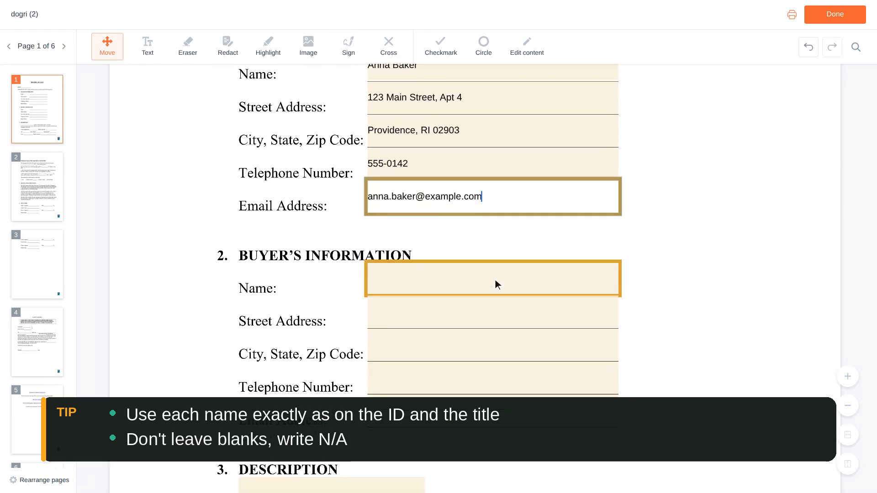
Enter the buyer's full name, street address, and city, state and zip.
click(496, 279)
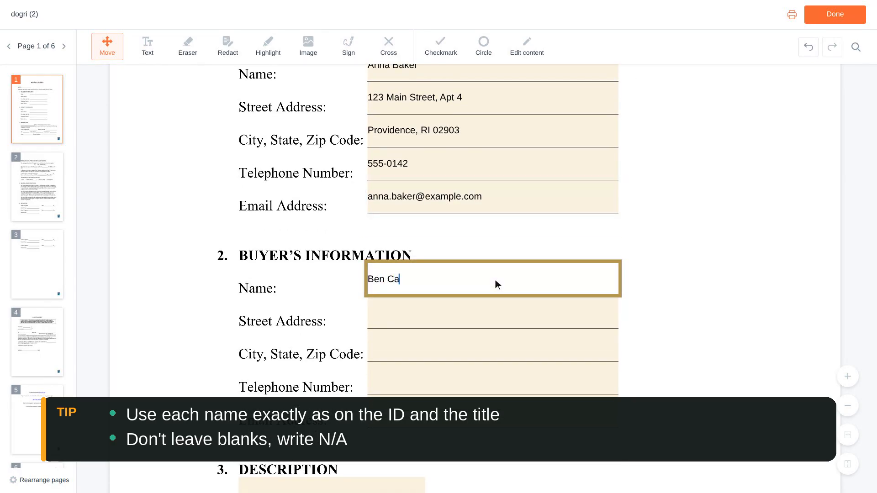
scroll(495, 284, down, 1)
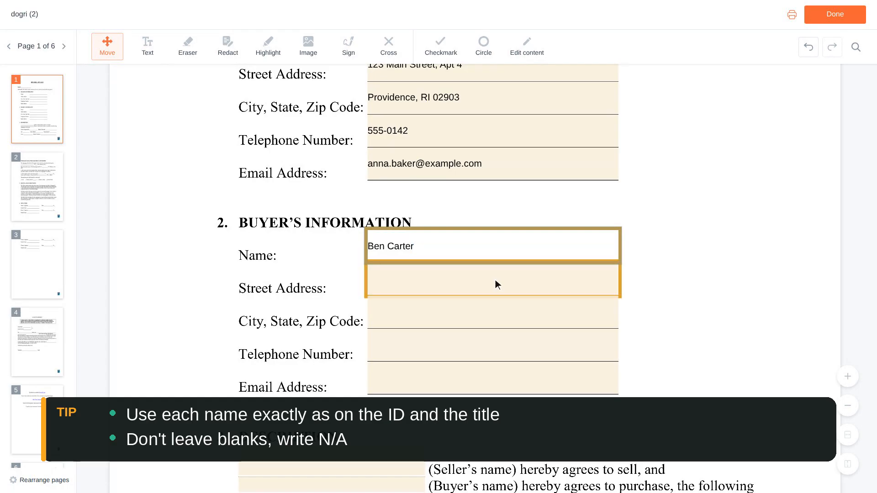
click(495, 280)
text(45)
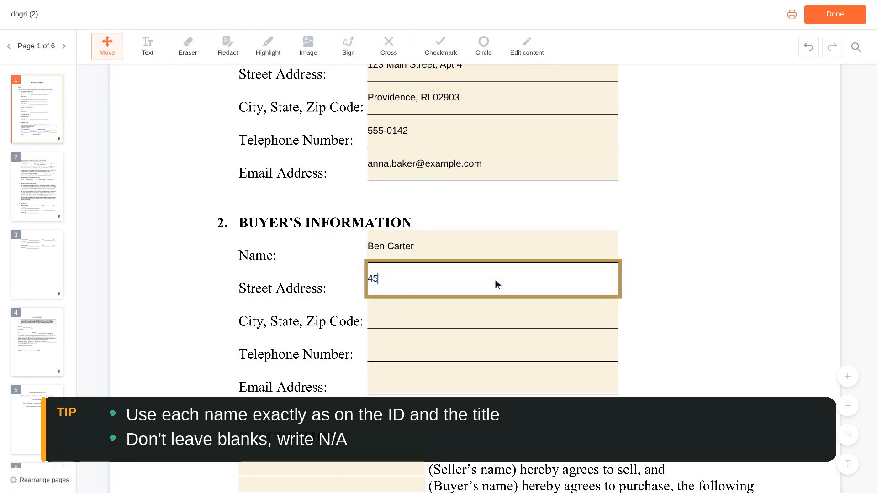
text(6 Oak Street)
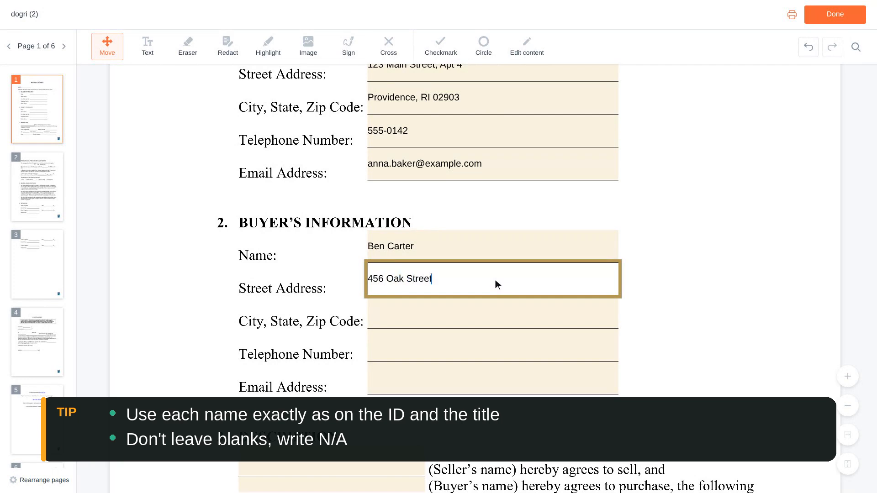
scroll(495, 280, down, 1)
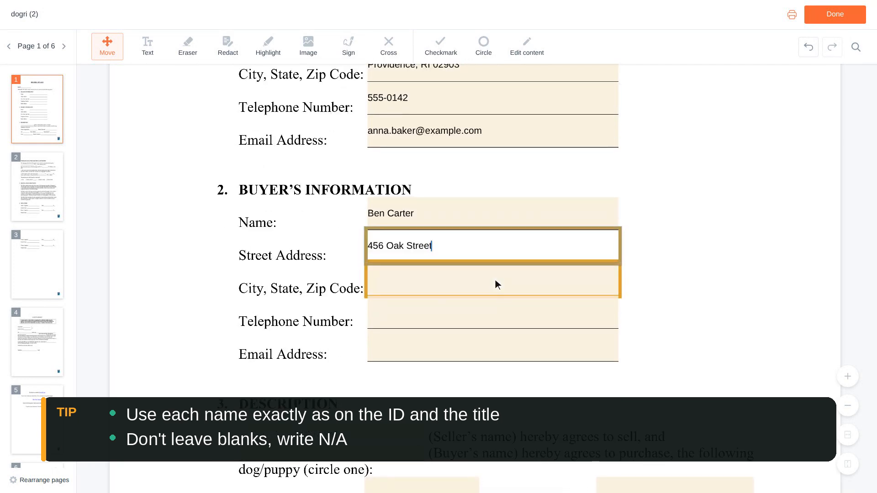
click(496, 280)
text(Providence)
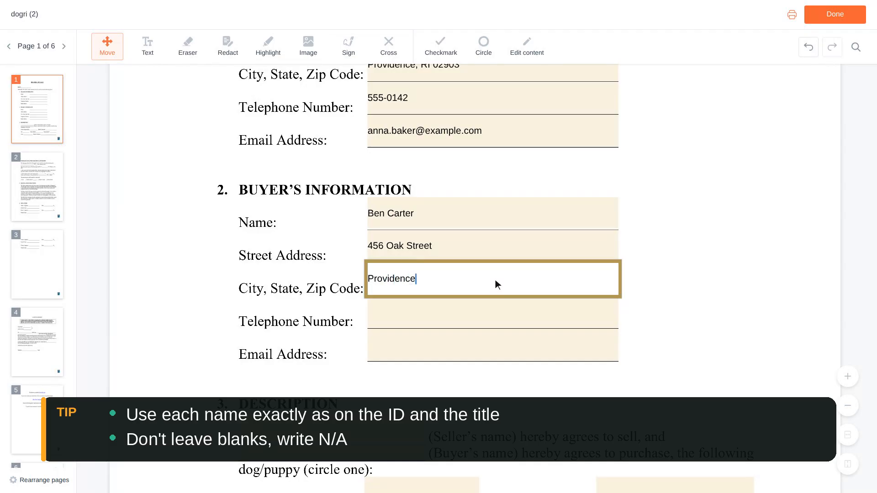
text(, RI 02903)
scroll(496, 279, down, 1)
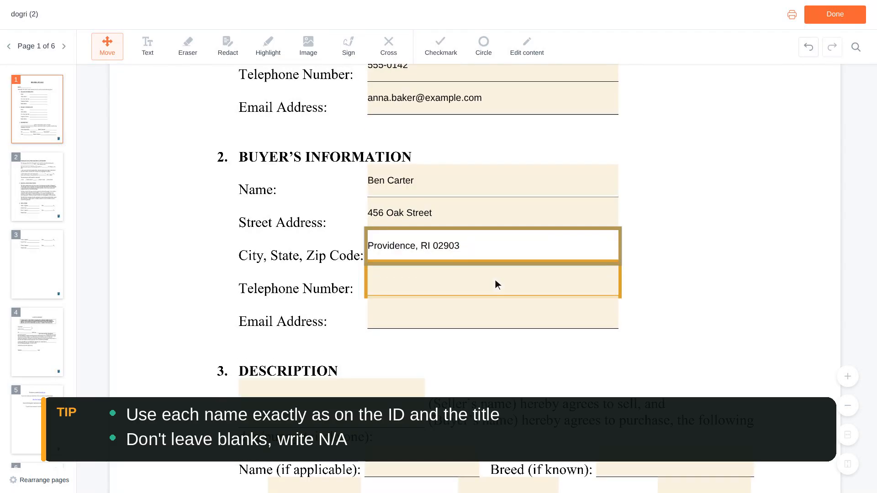
Enter the buyer's telephone number and e-mail address.
click(495, 279)
text(555-0188)
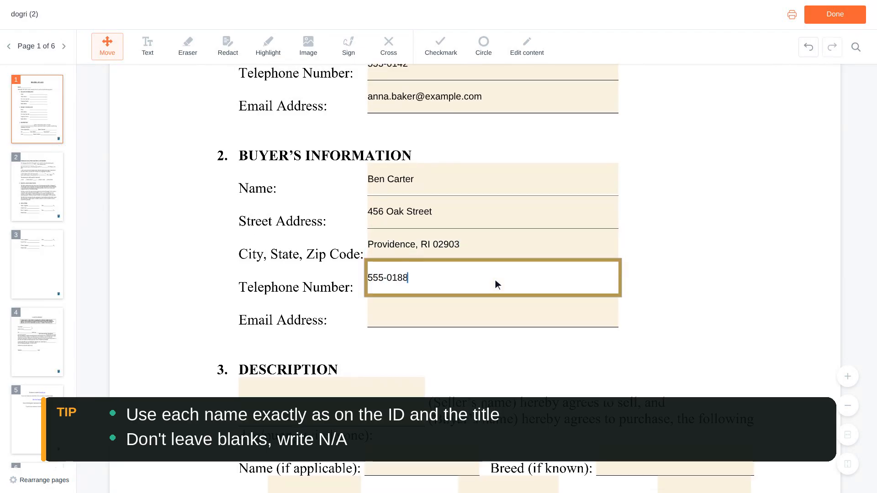
key(Tab)
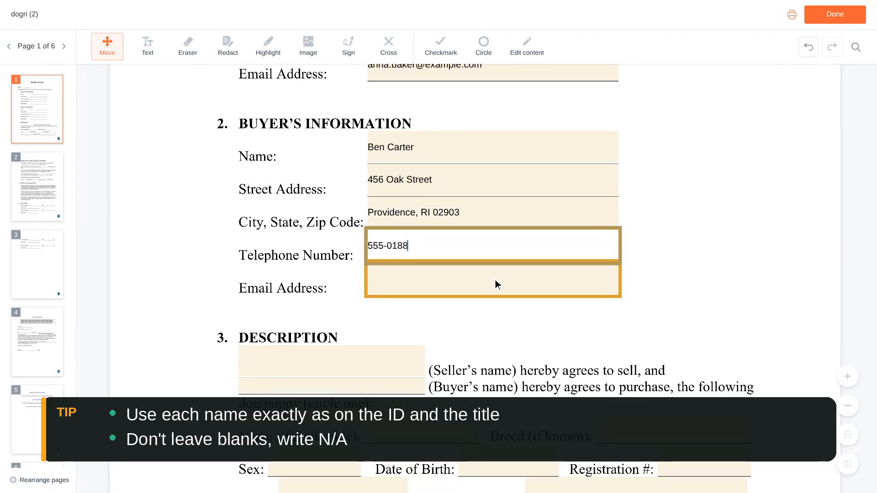
key(Tab)
text(ben.carter@example.com)
scroll(496, 280, down, 2)
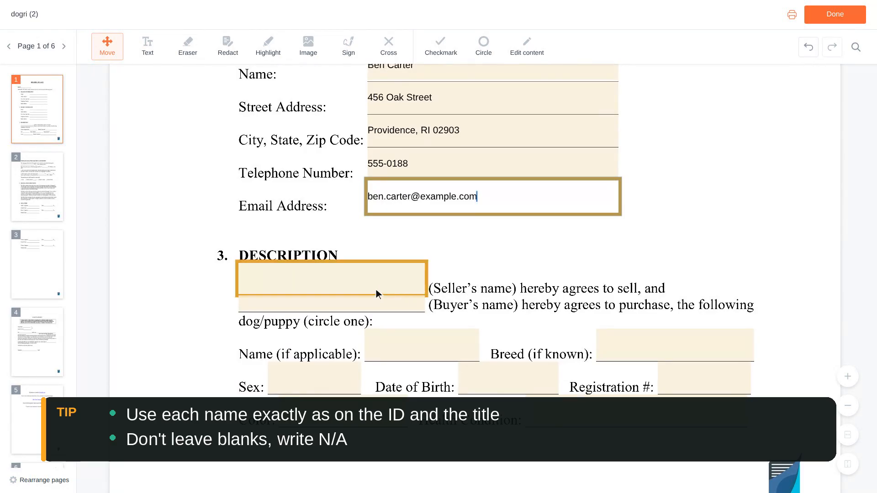
Fill the seller's and buyer's names into the Description section.
click(335, 283)
scroll(334, 279, down, 1)
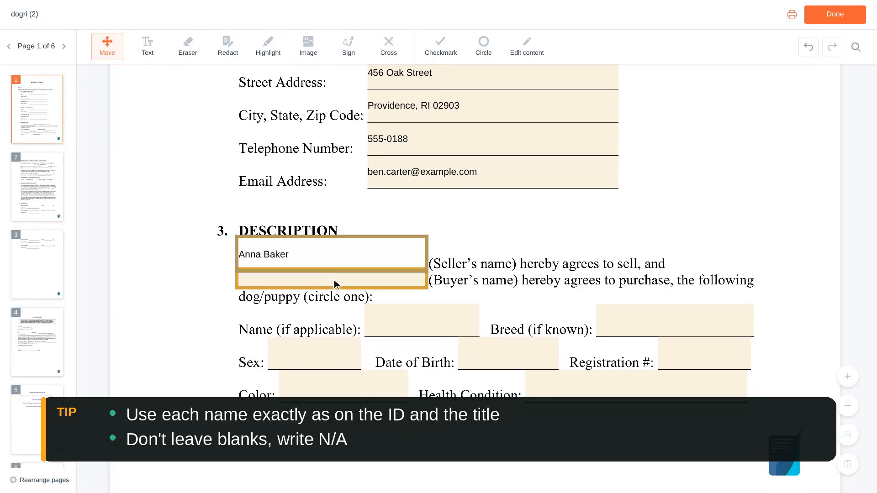
click(334, 280)
scroll(335, 283, down, 1)
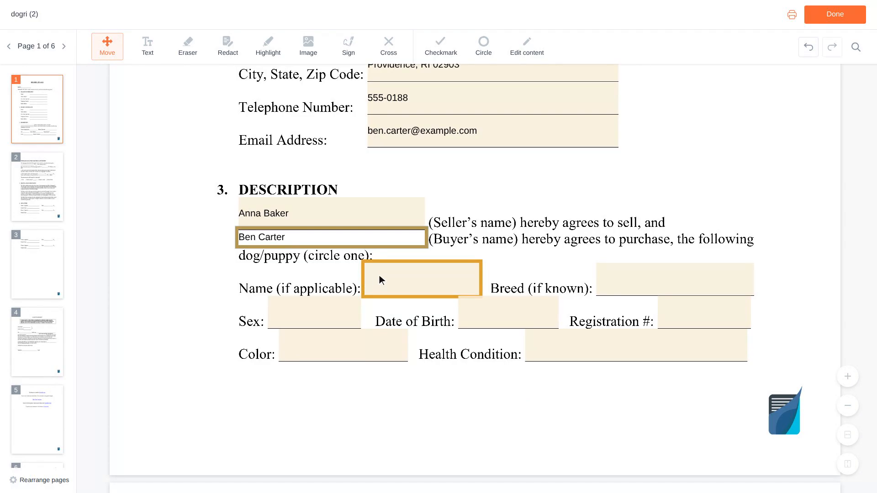
Enter the dog's name as Buddy and breed as Labrador Retriever.
click(424, 279)
text(Buddy)
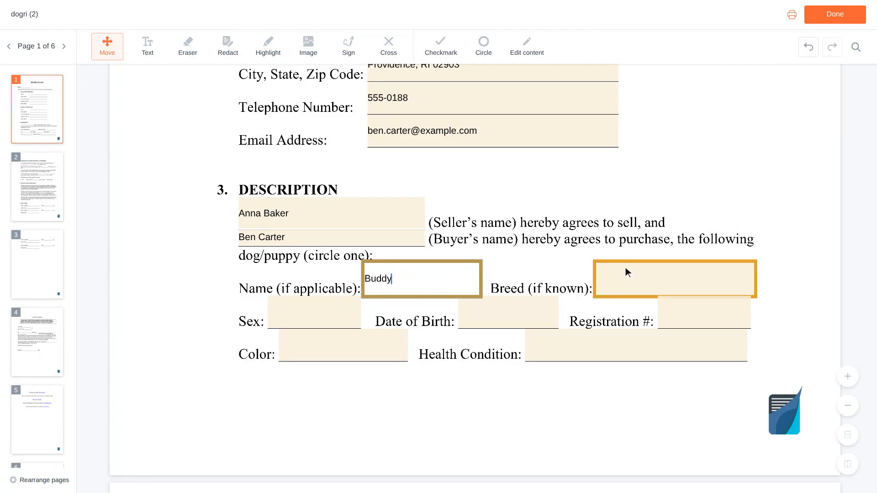
click(676, 282)
text(Labrador Re)
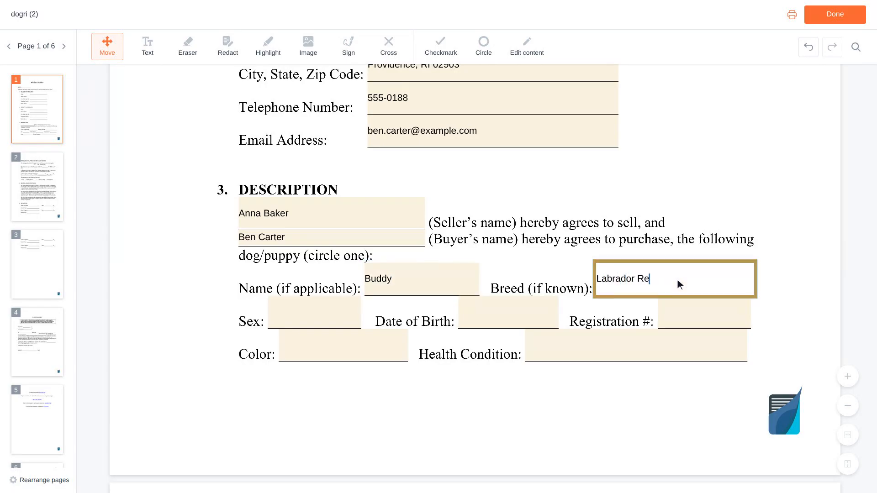
text(triever)
scroll(678, 280, down, 1)
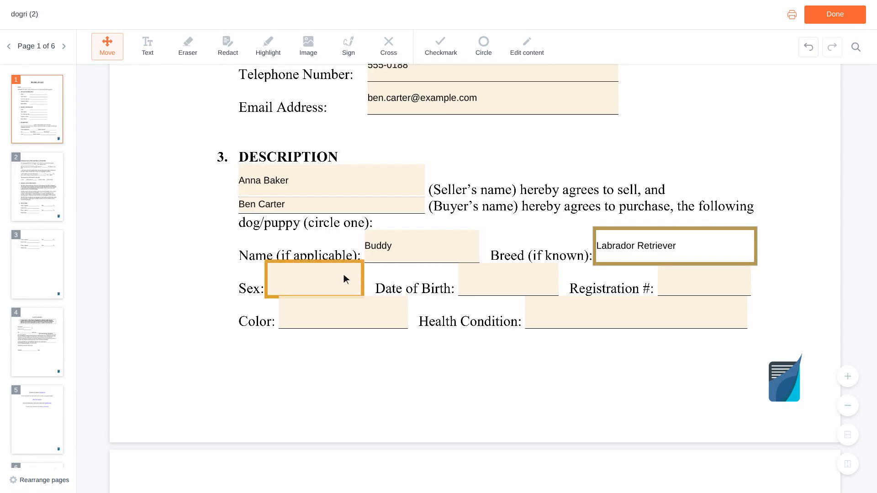
Record the dog's sex as Male, date of birth 03/15, and its AKC registration number.
click(317, 281)
text(Male)
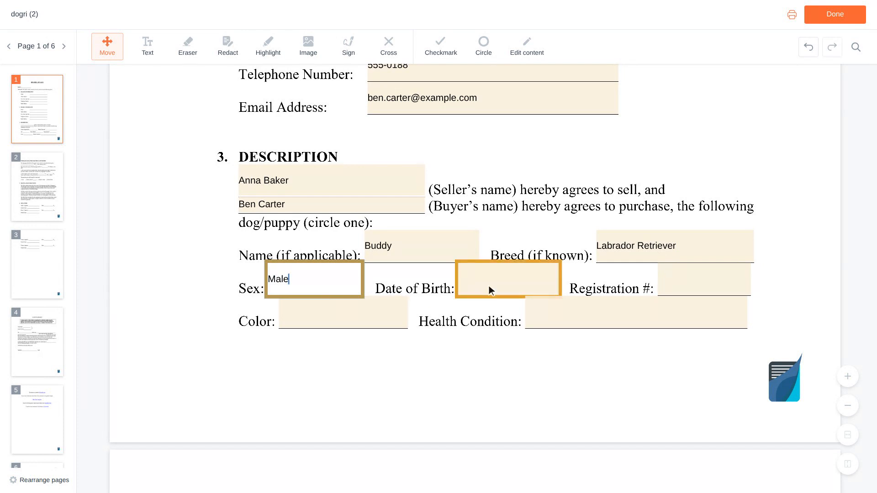
click(510, 280)
text(03/15/2022)
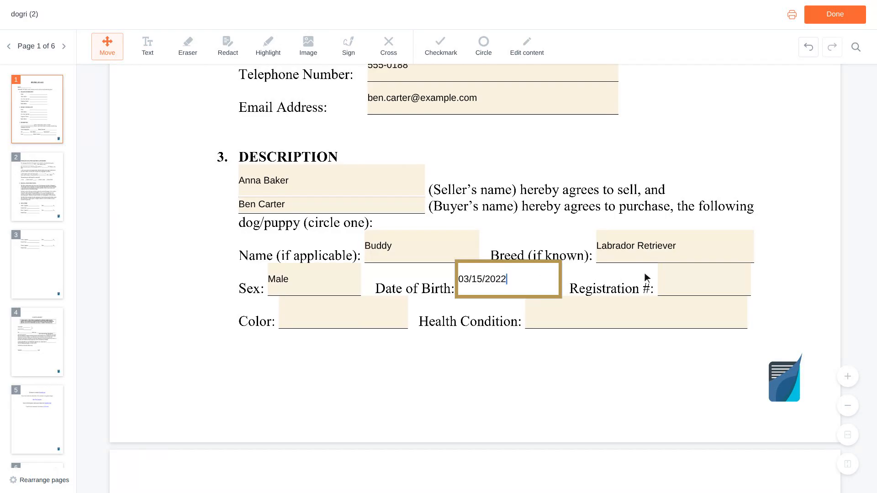
click(706, 284)
text(A)
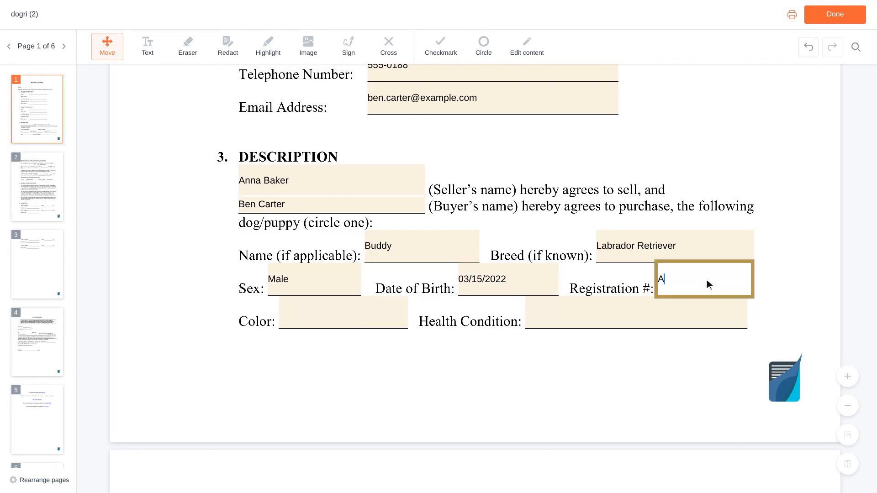
text(KC EXAMPLE01)
Set the dog's colour to Black and health condition to 'Healthy, current on shots'.
scroll(707, 279, down, 1)
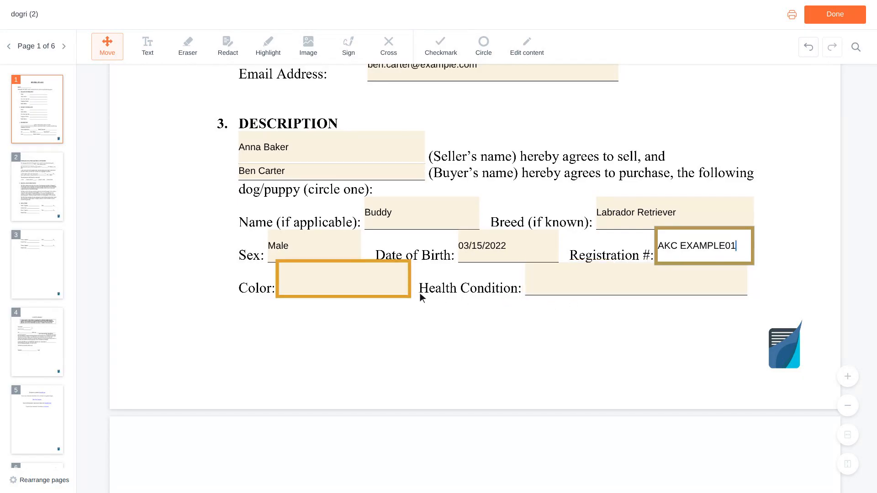
click(346, 280)
text(Black)
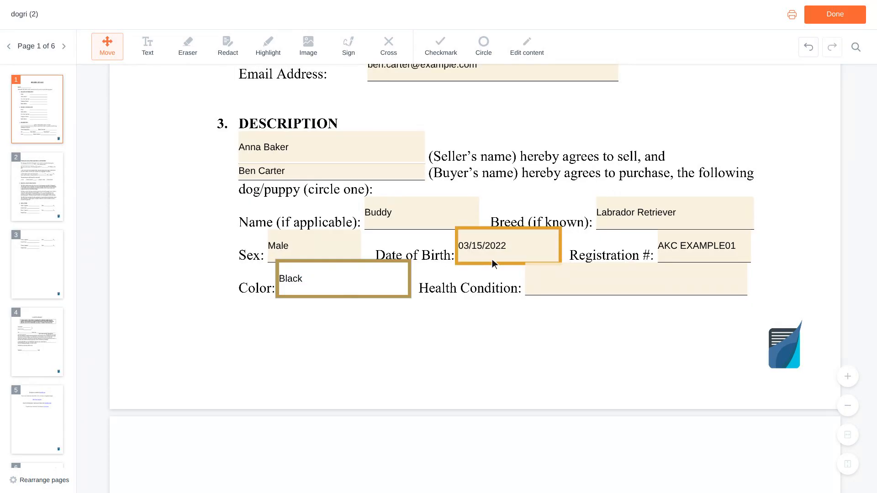
click(636, 279)
text(Heal)
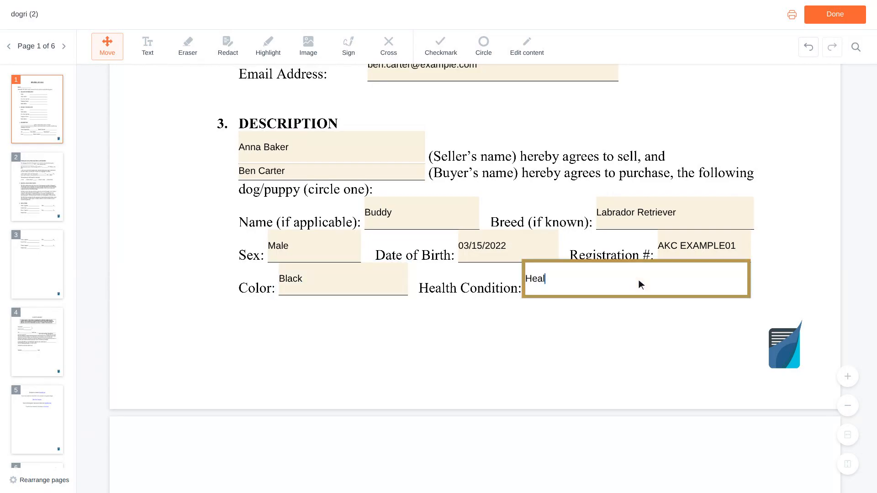
text(thy, current on shots)
key(Tab)
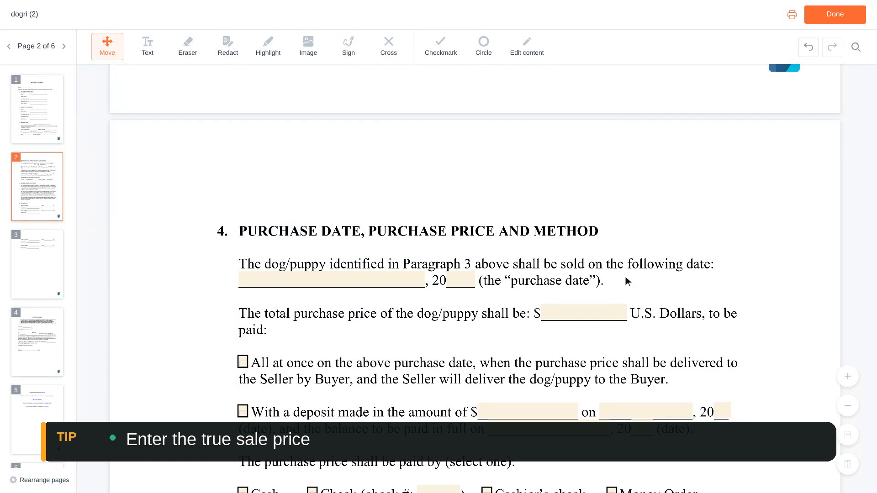
Enter the purchase date March 15 and total price 8,500.
click(397, 269)
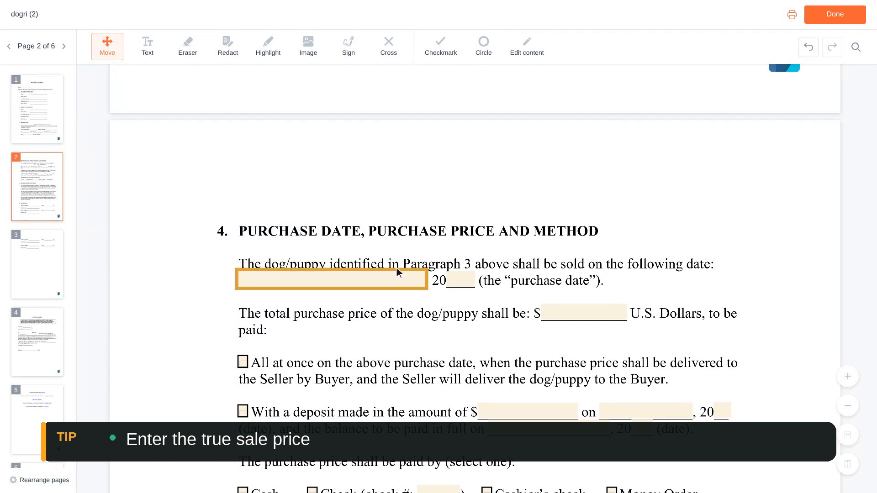
click(333, 280)
text(Marc)
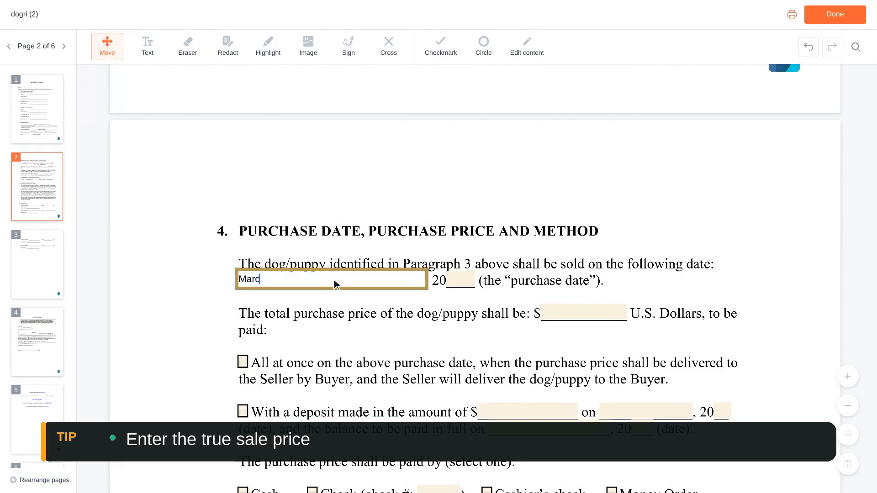
text(h 15)
scroll(334, 284, down, 1)
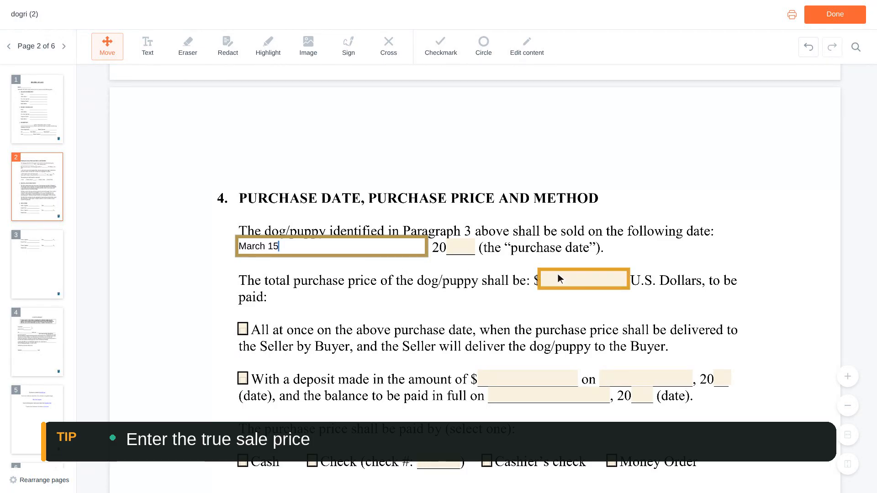
click(587, 283)
text(8,500)
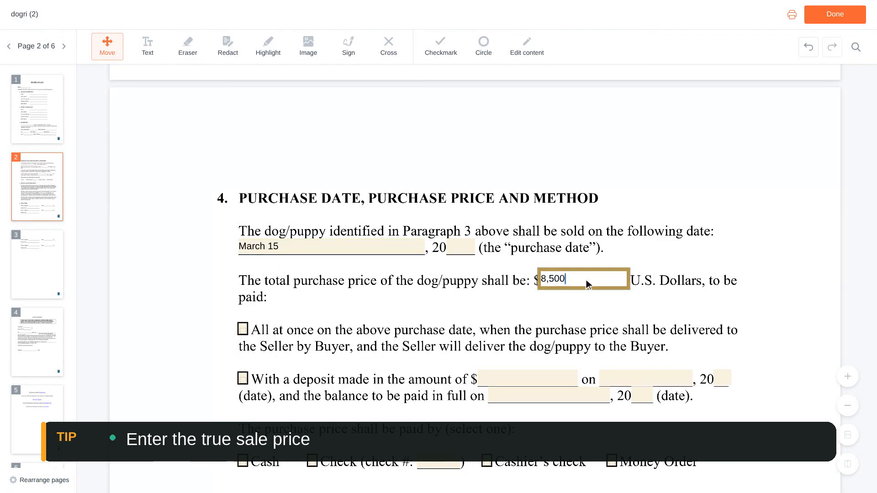
Enter check number 1024, and tick payment All at once and method Check.
scroll(587, 282, down, 4)
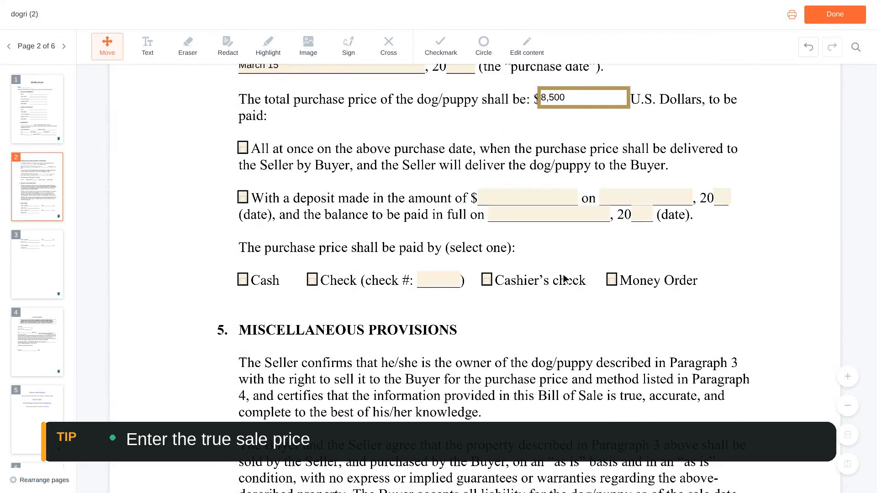
click(451, 279)
text(1024)
scroll(443, 285, up, 3)
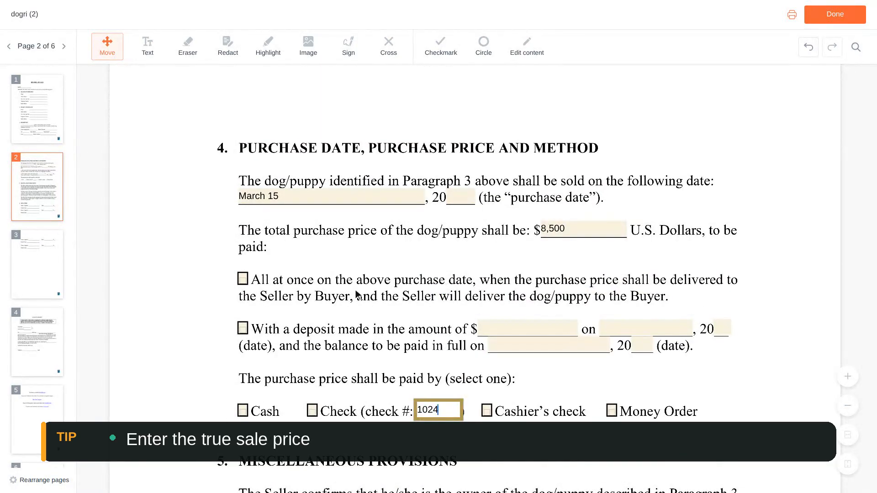
click(244, 280)
scroll(246, 282, down, 3)
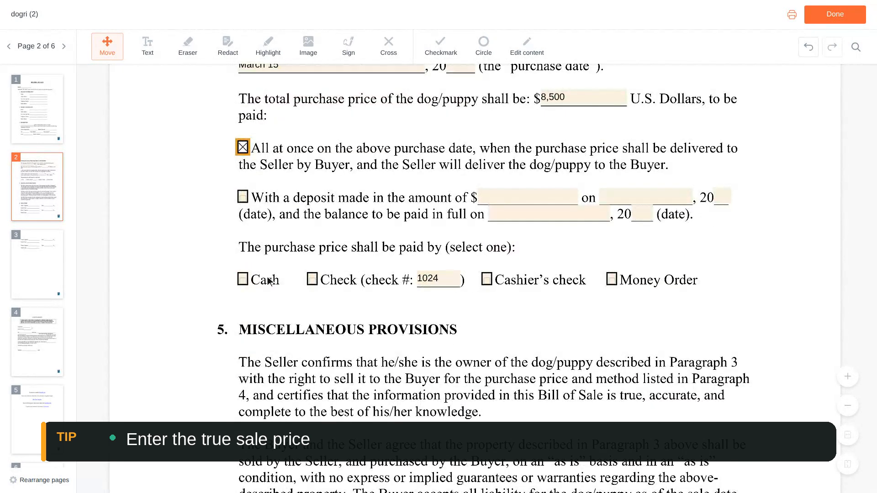
click(314, 280)
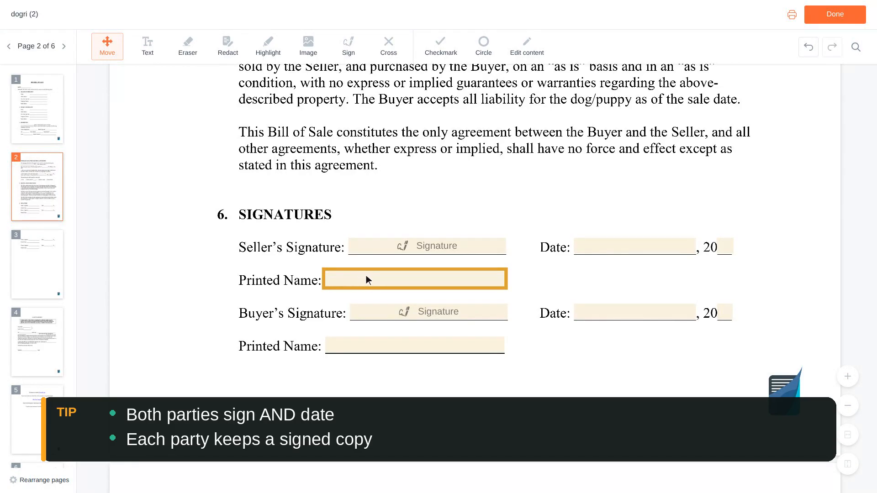
Type the seller's and buyer's full names on the two Printed Name lines.
click(416, 279)
scroll(417, 280, down, 2)
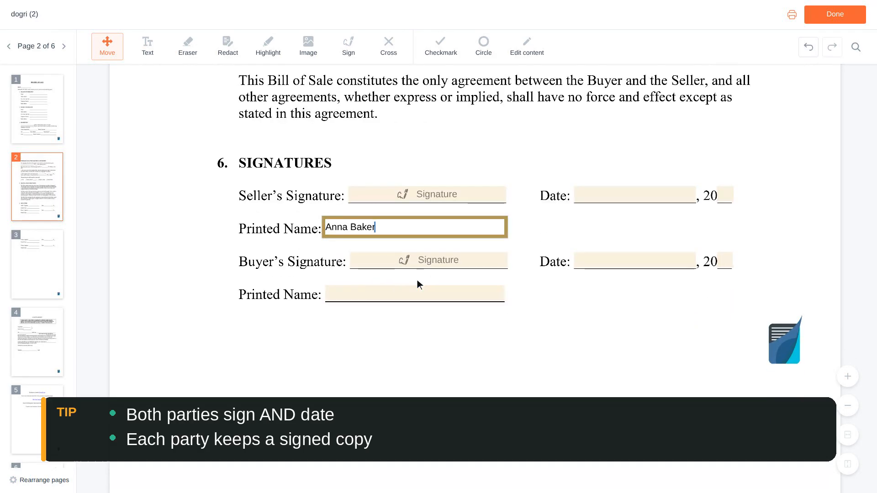
click(417, 280)
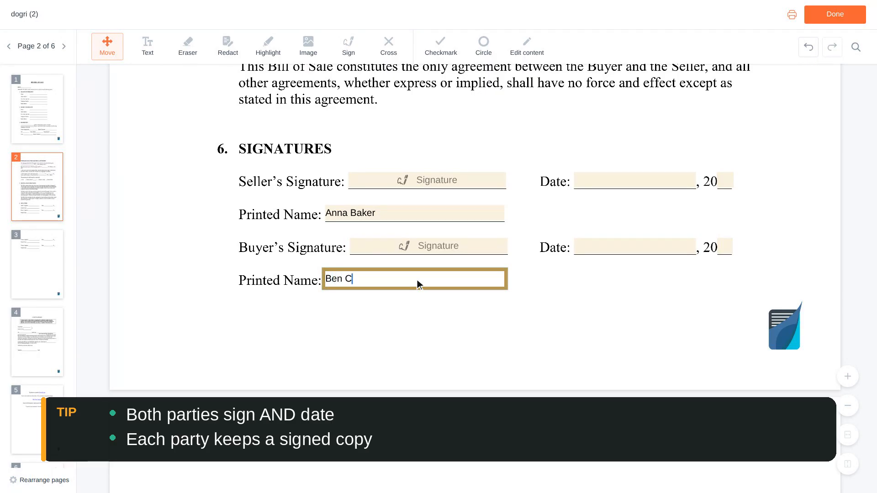